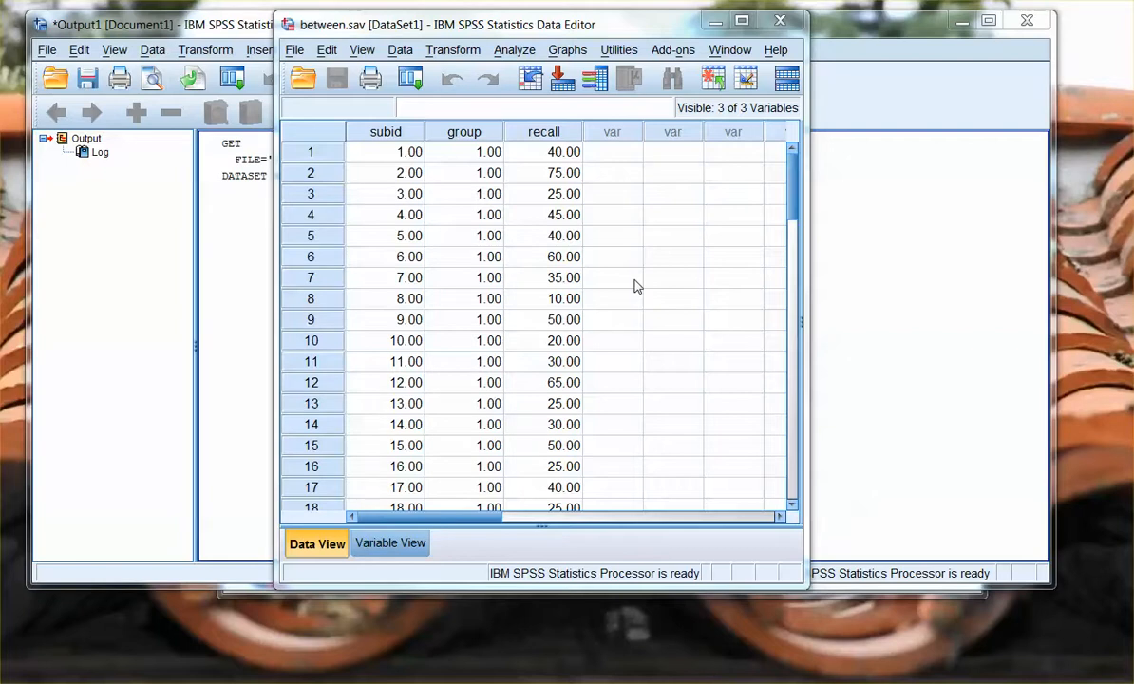
# - Examine the subid, group and recall columns of the between.sav dataset across all its cases
pyautogui.click(634, 286)
pyautogui.scroll(-9, 634, 286)
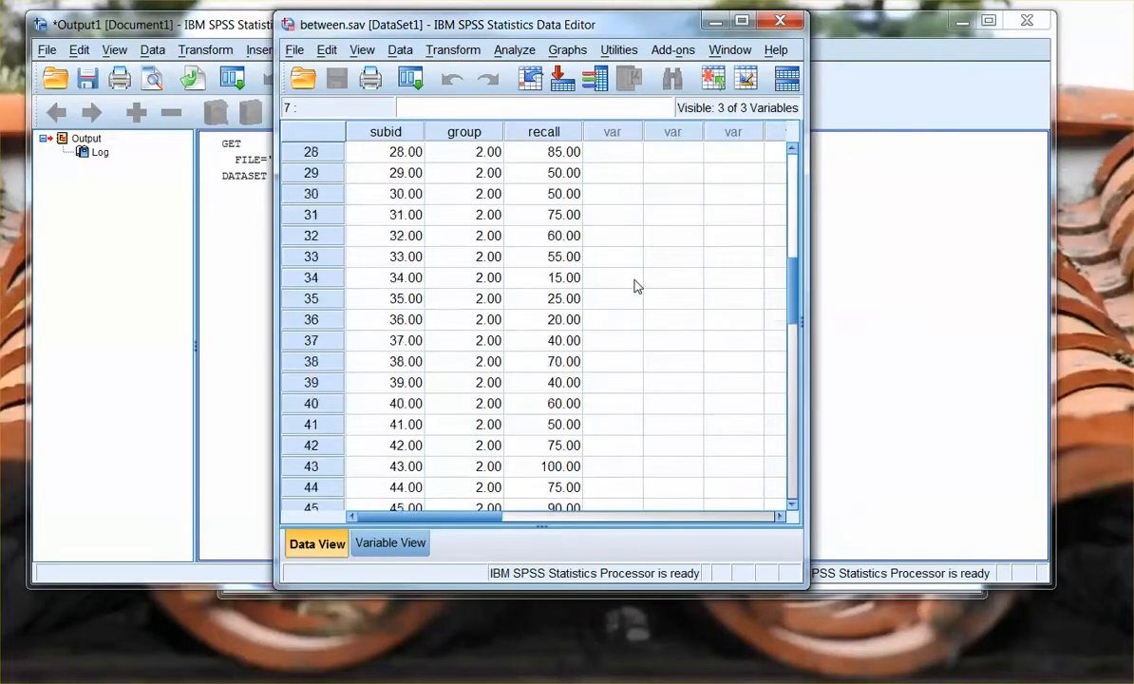
pyautogui.scroll(3, 634, 286)
pyautogui.scroll(6, 634, 285)
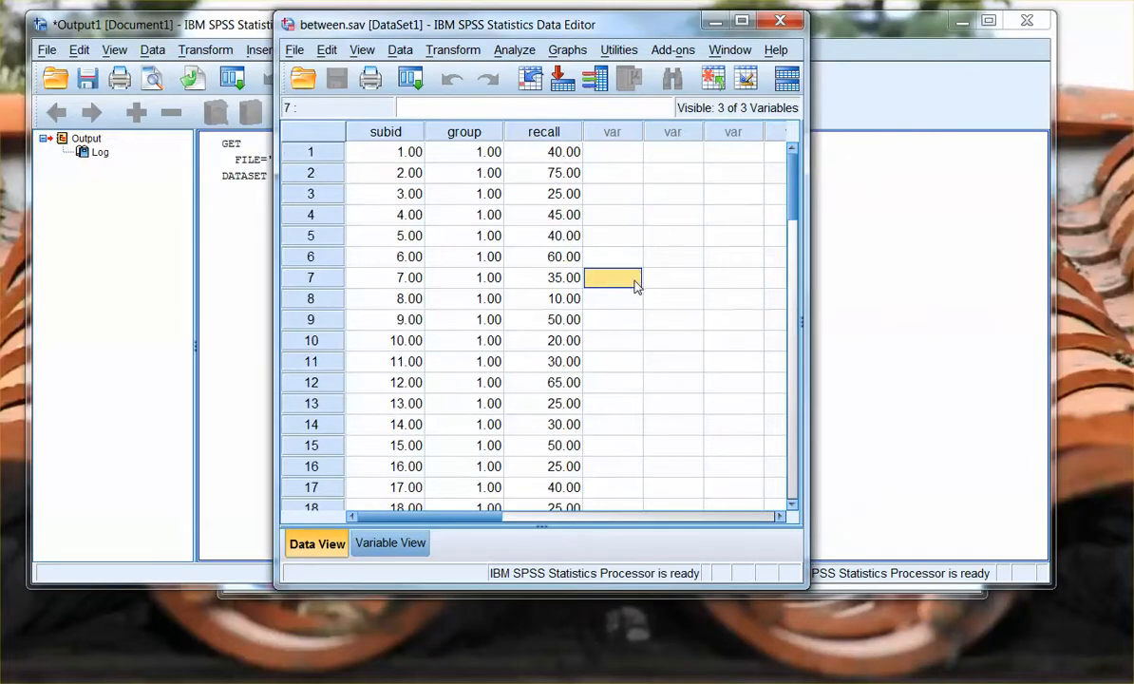
pyautogui.click(388, 135)
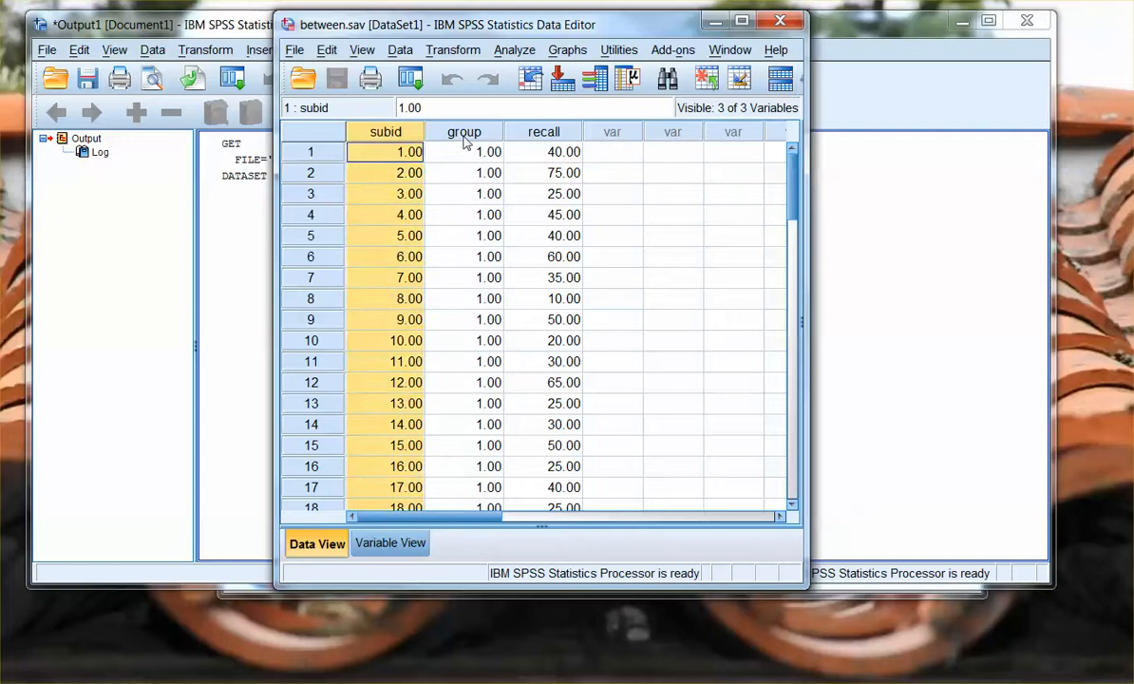
pyautogui.click(464, 135)
pyautogui.scroll(-6, 667, 296)
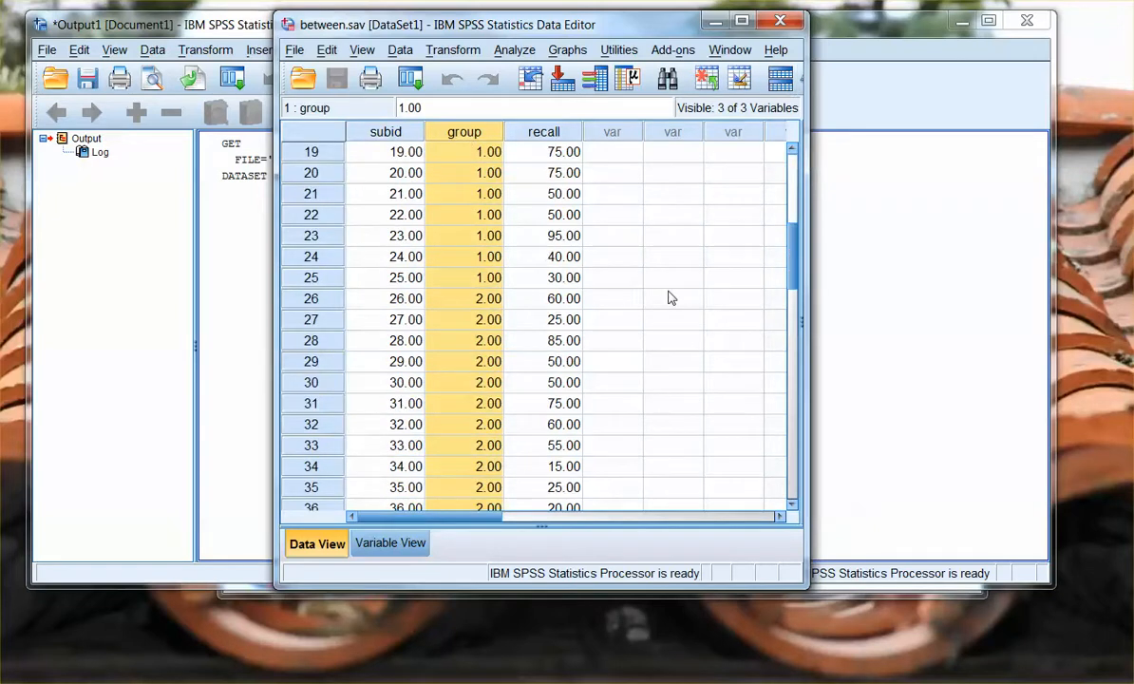
pyautogui.scroll(-6, 669, 298)
pyautogui.scroll(11, 670, 298)
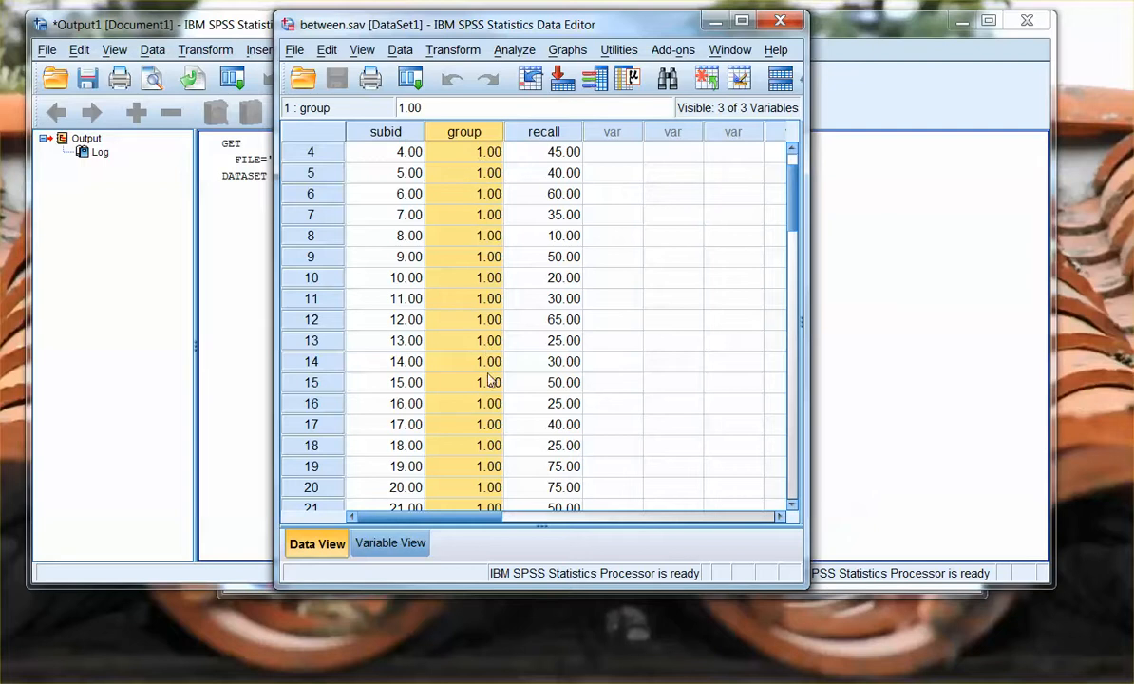
pyautogui.scroll(-4, 447, 357)
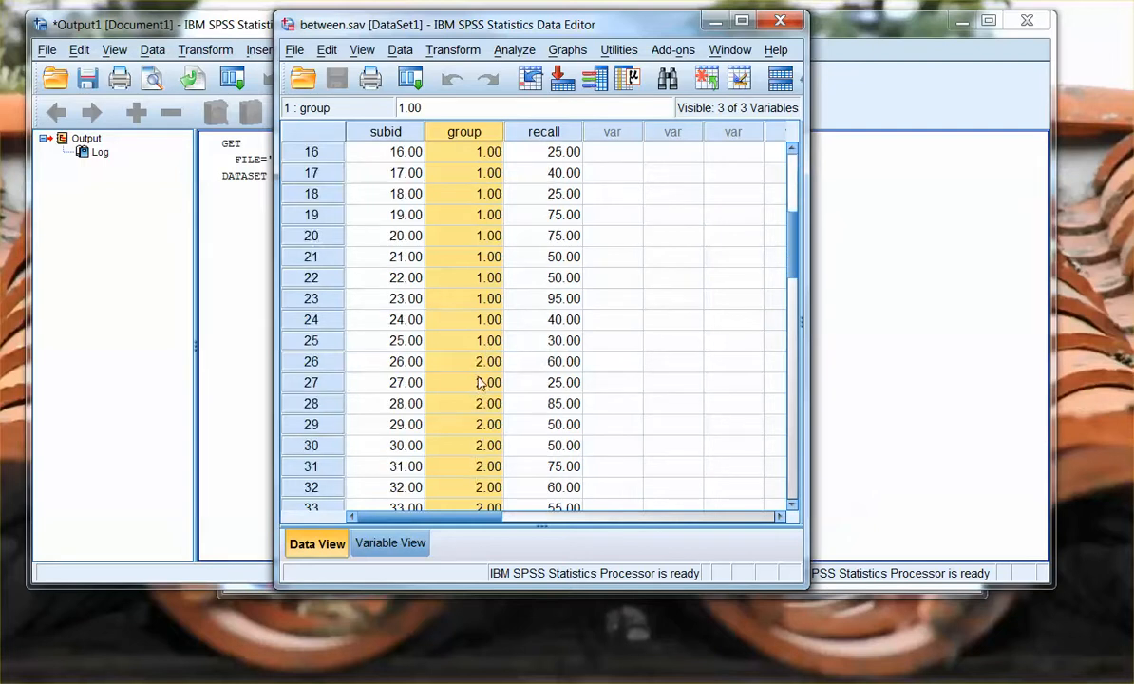
pyautogui.scroll(-4, 690, 345)
pyautogui.scroll(-1, 690, 345)
pyautogui.click(438, 211)
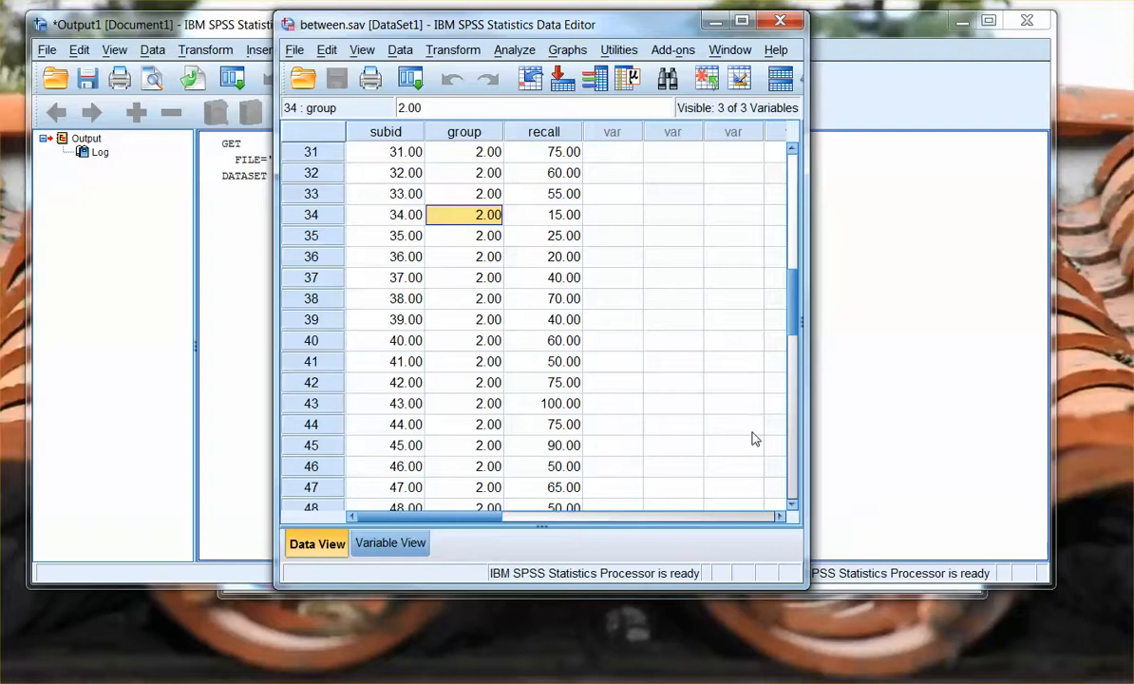
pyautogui.scroll(9, 752, 438)
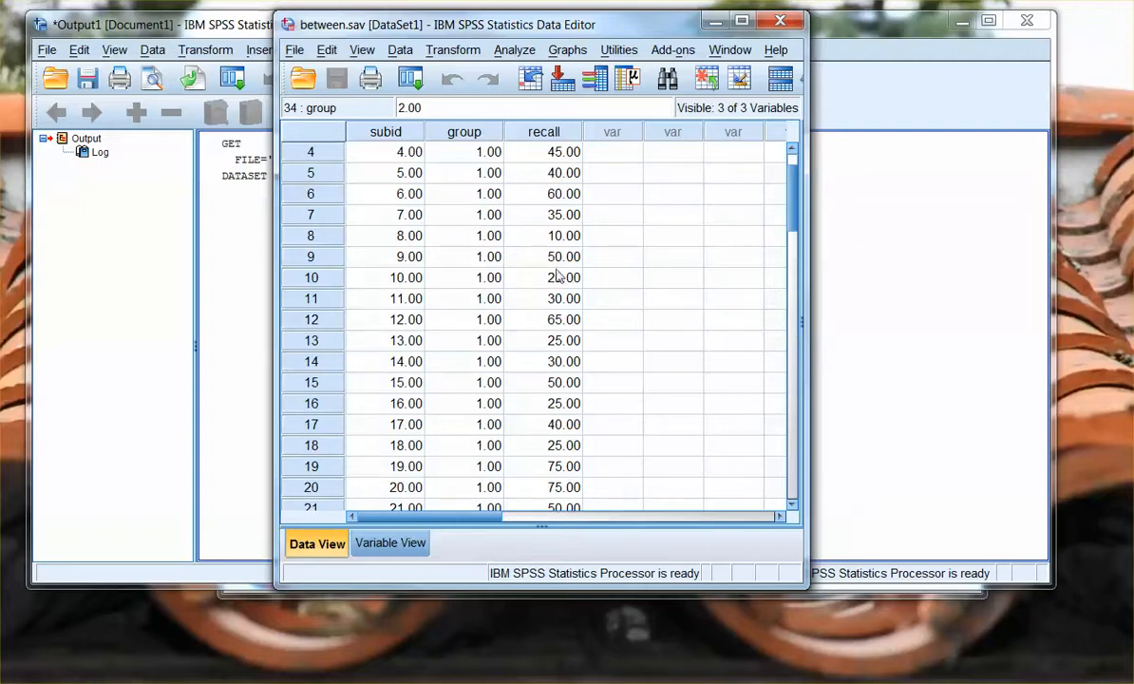
pyautogui.scroll(1, 660, 433)
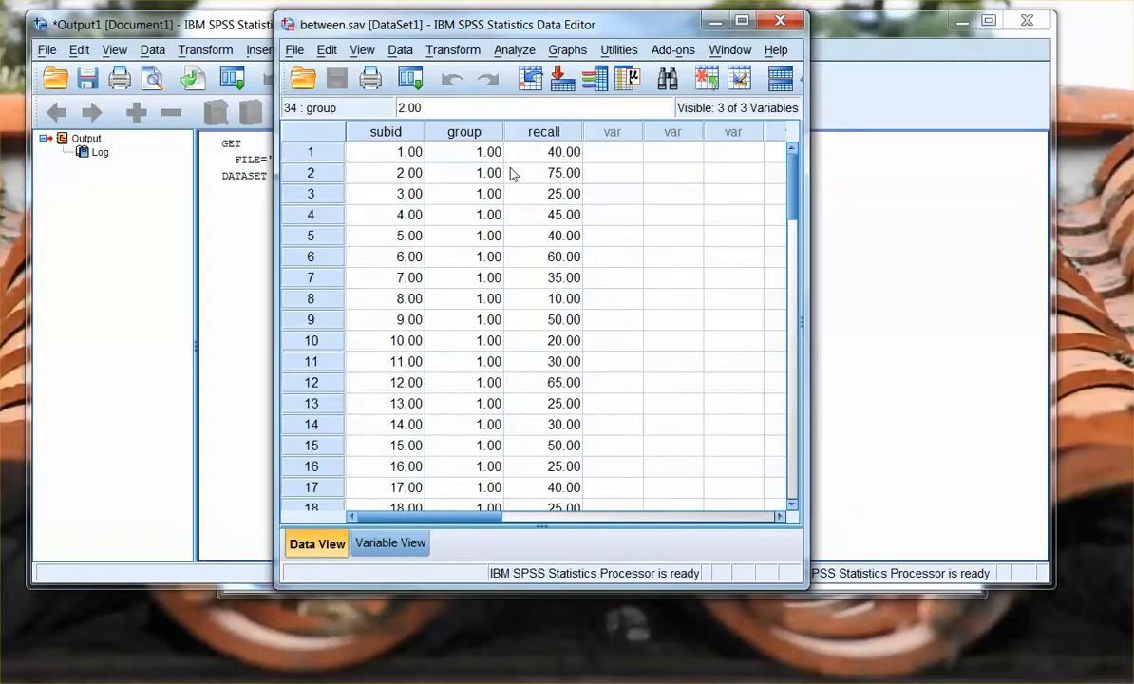
# - Set up an Independent-Samples T Test with recall as the test variable and group as the grouping variable
pyautogui.click(516, 53)
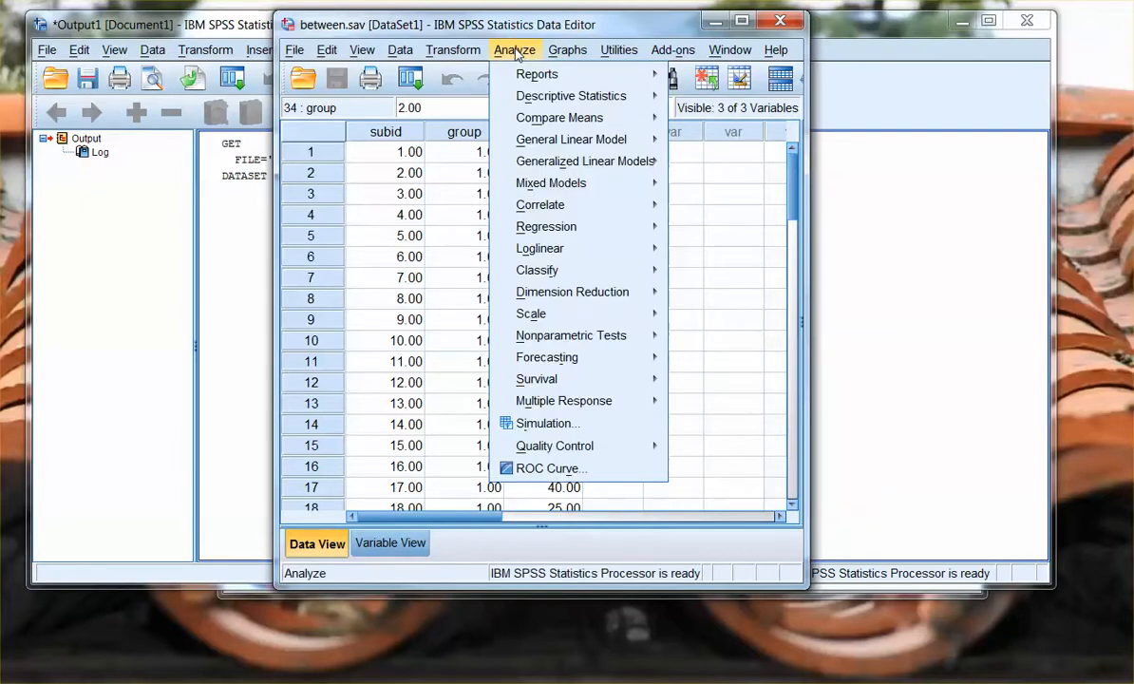
pyautogui.moveTo(538, 128)
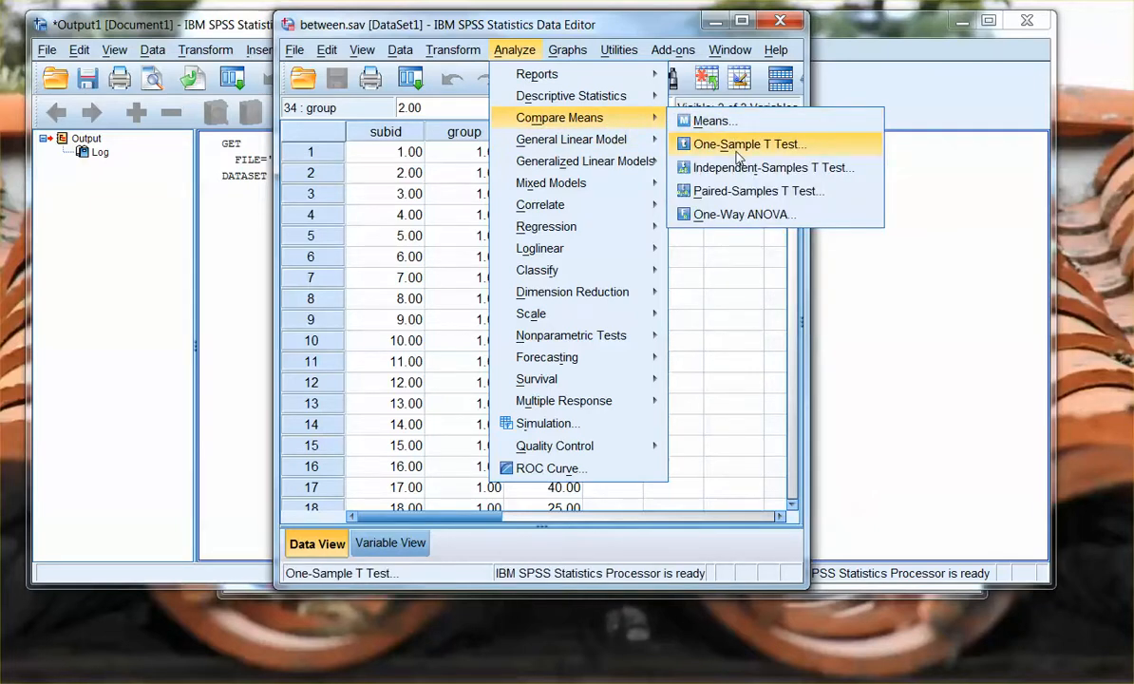
pyautogui.click(705, 171)
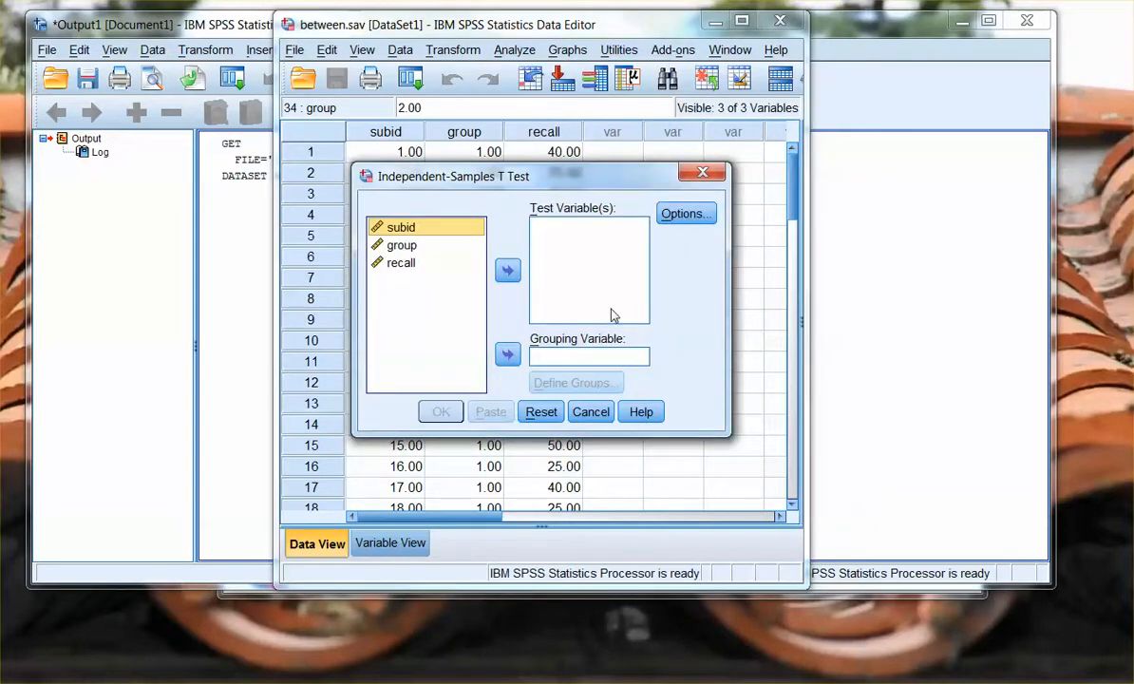
pyautogui.click(406, 266)
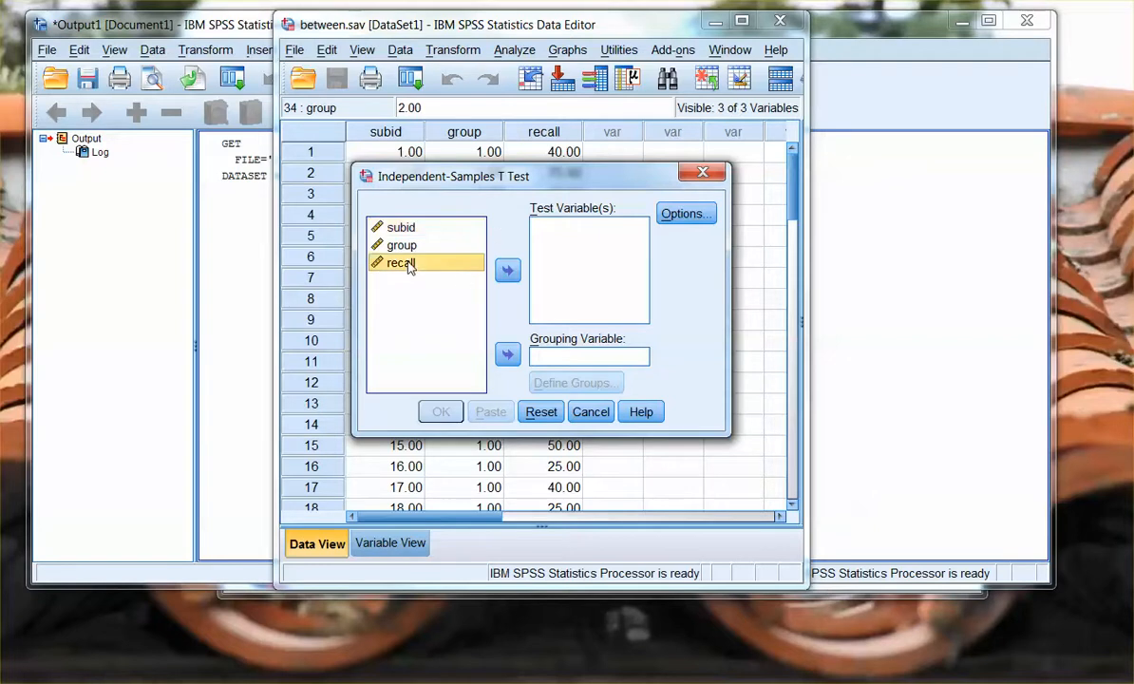
pyautogui.click(508, 273)
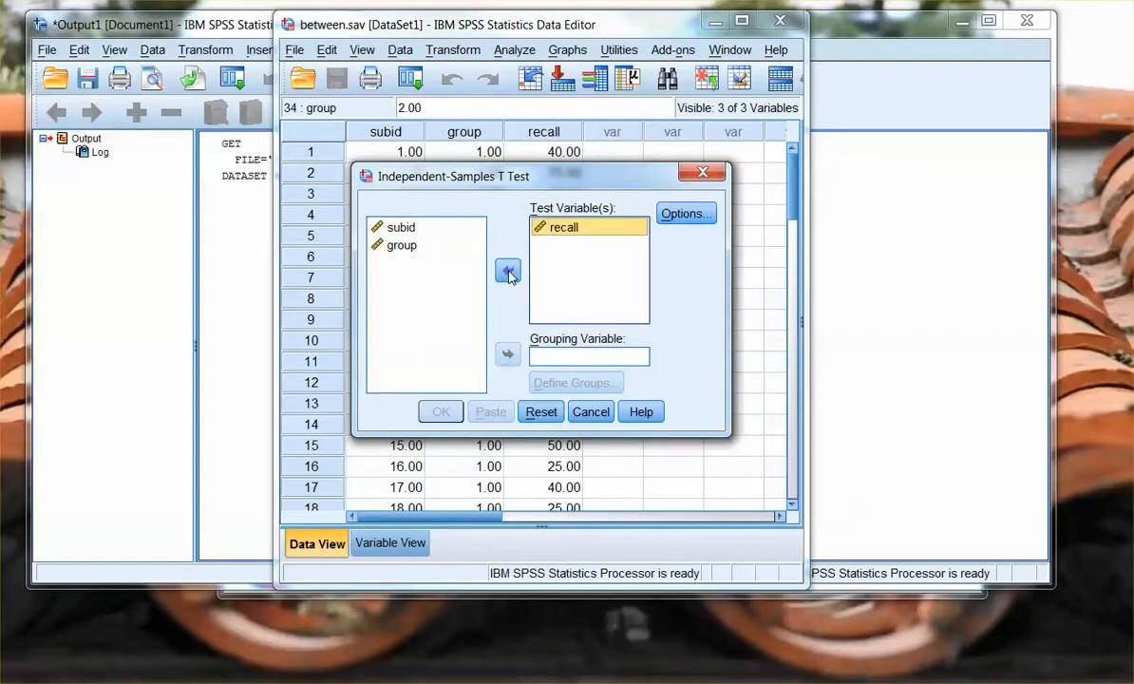
pyautogui.click(394, 247)
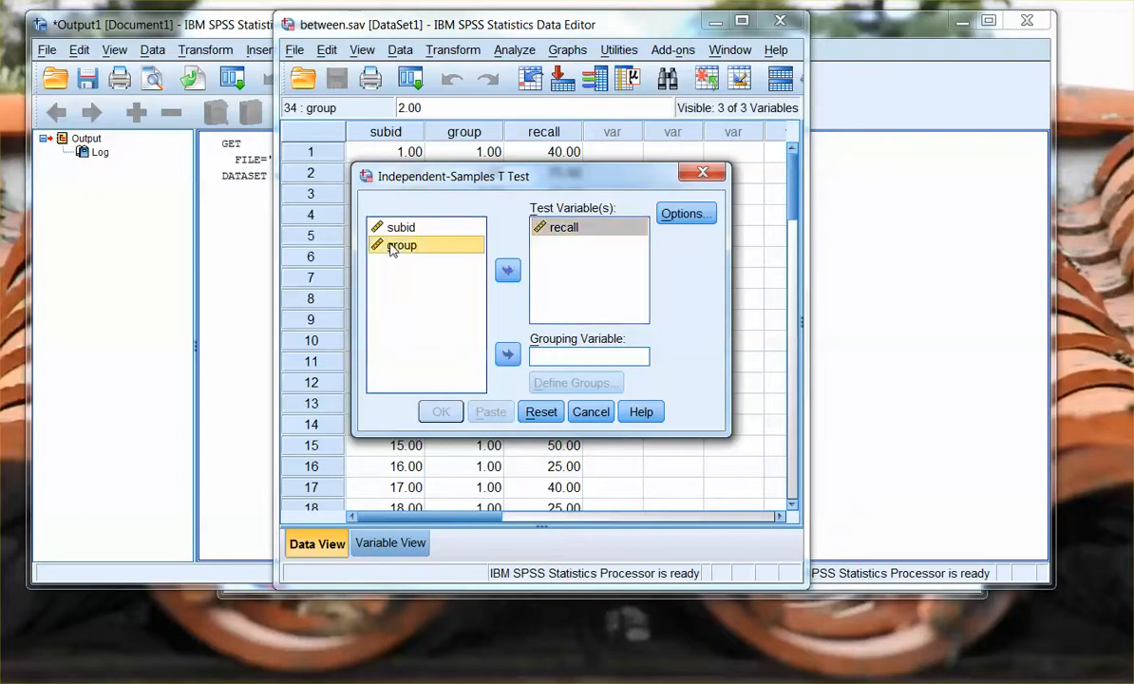
pyautogui.click(509, 355)
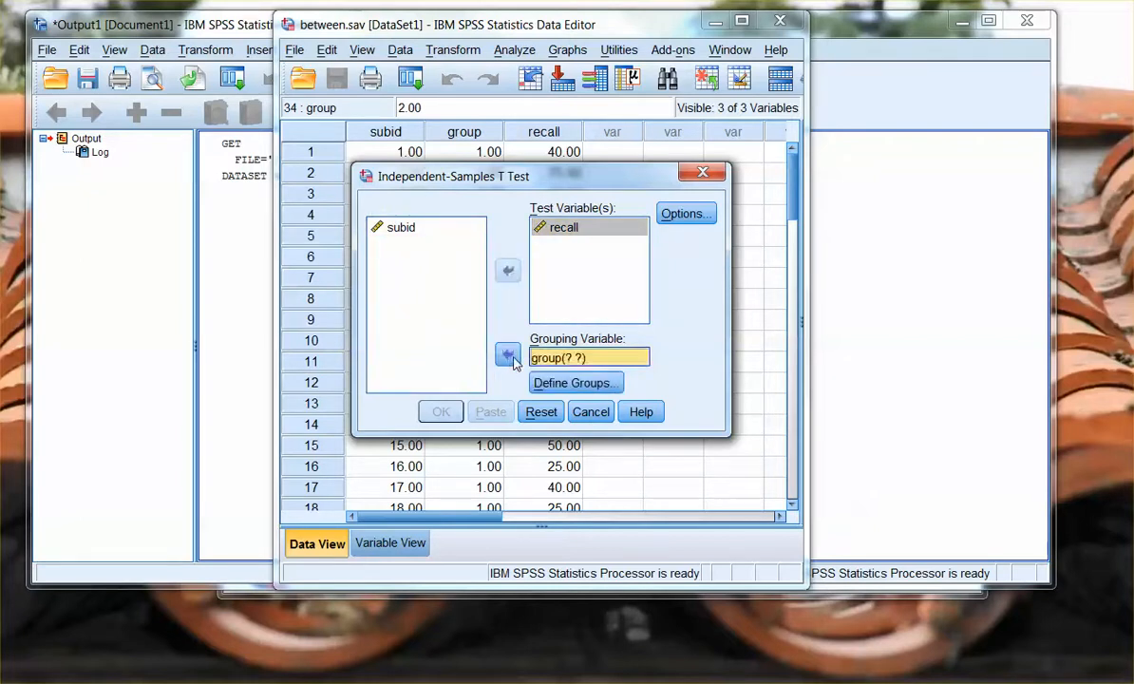
# - Define the grouping values as 1 for Group 1 and 2 for Group 2, and run the test
pyautogui.click(570, 383)
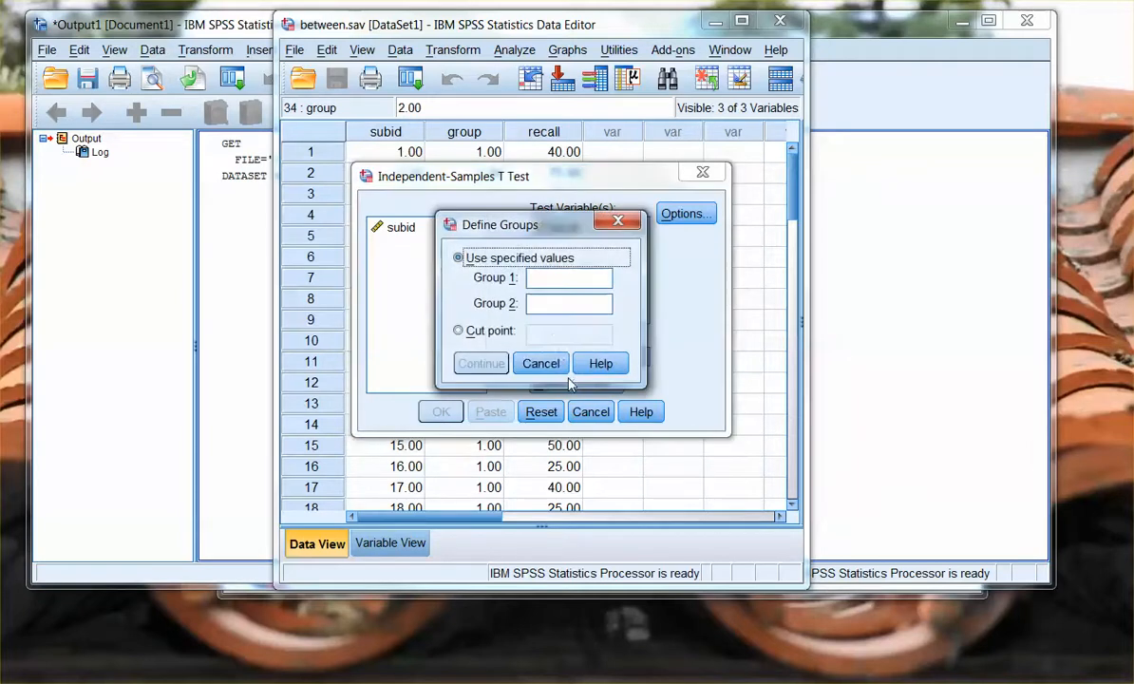
pyautogui.click(557, 304)
pyautogui.write('2')
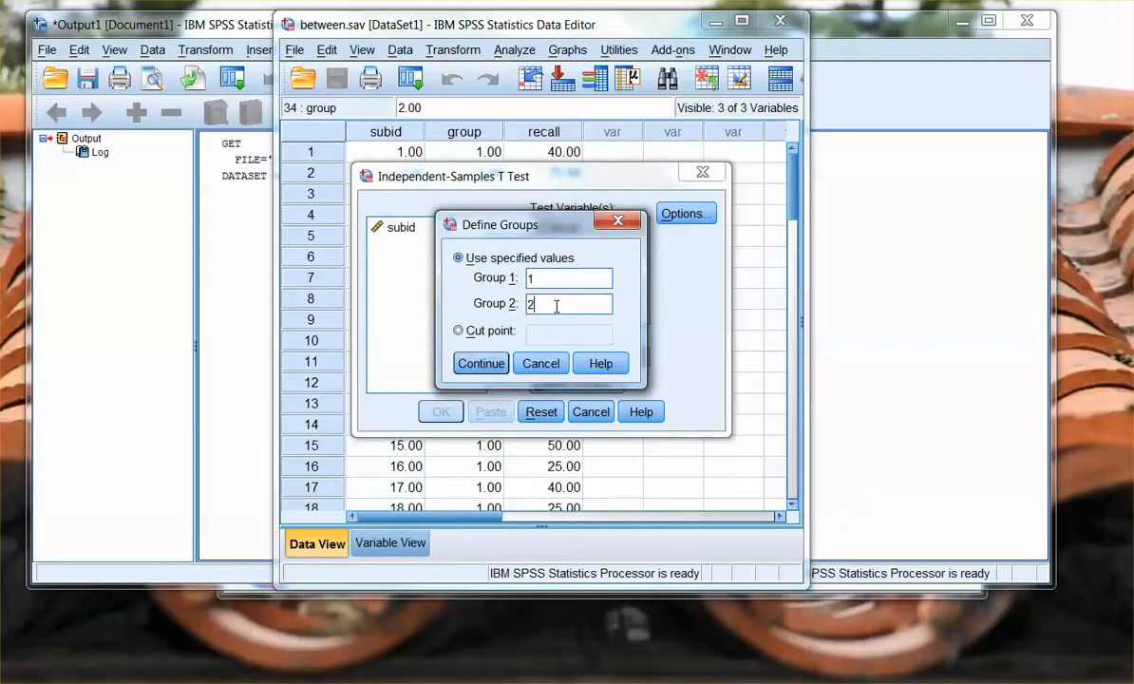
pyautogui.click(475, 362)
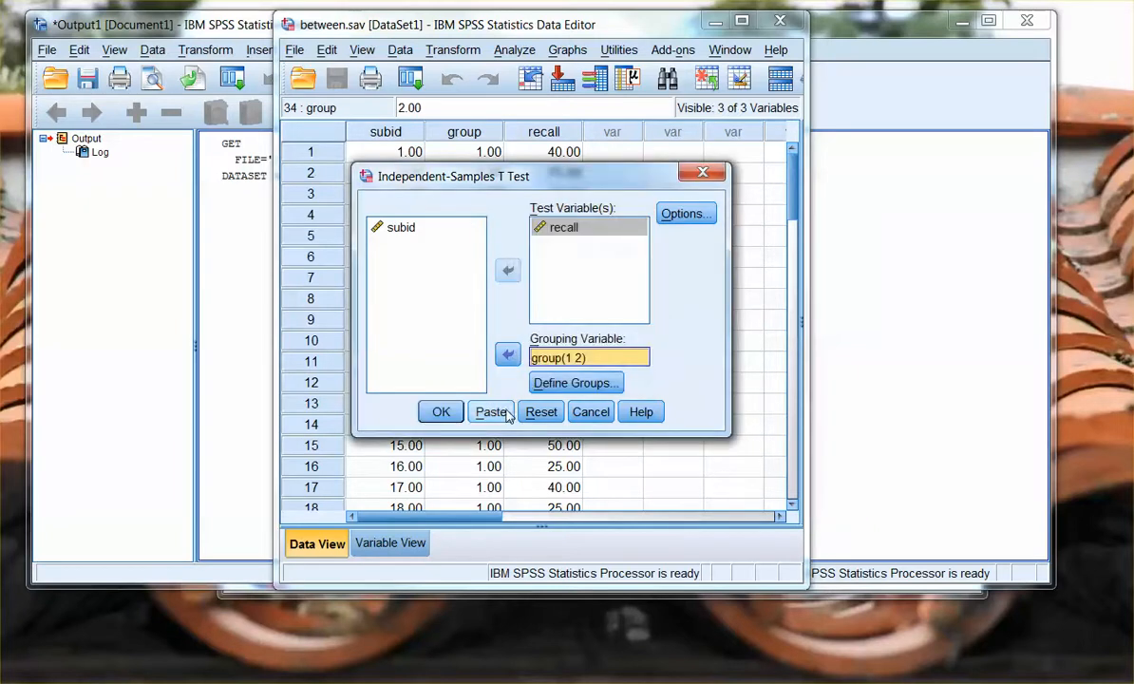
pyautogui.click(439, 412)
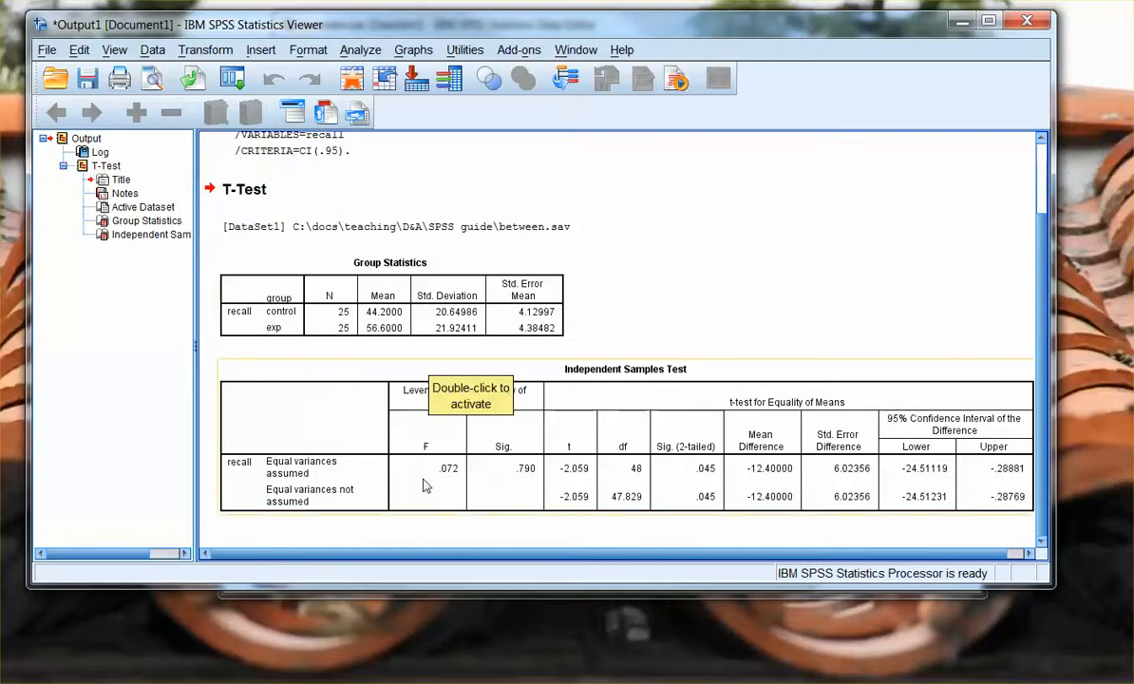
# - Review the full width of the Independent Samples Test table and close the output viewer without saving
pyautogui.moveTo(280, 553); pyautogui.dragTo(296, 556)
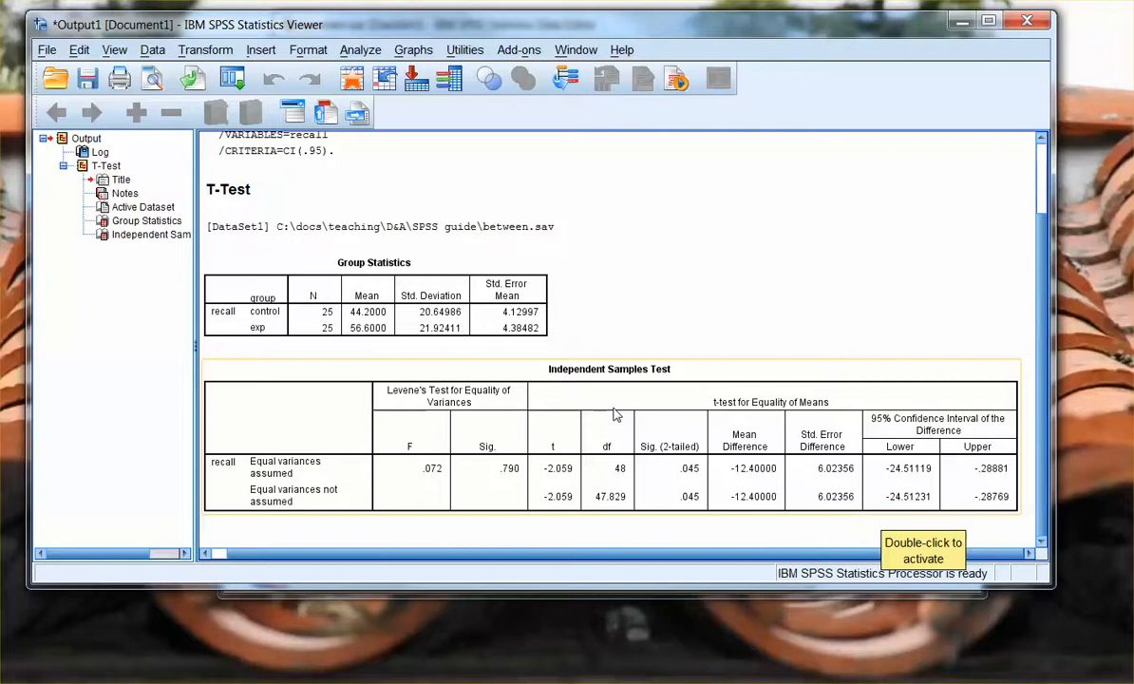
pyautogui.click(1027, 21)
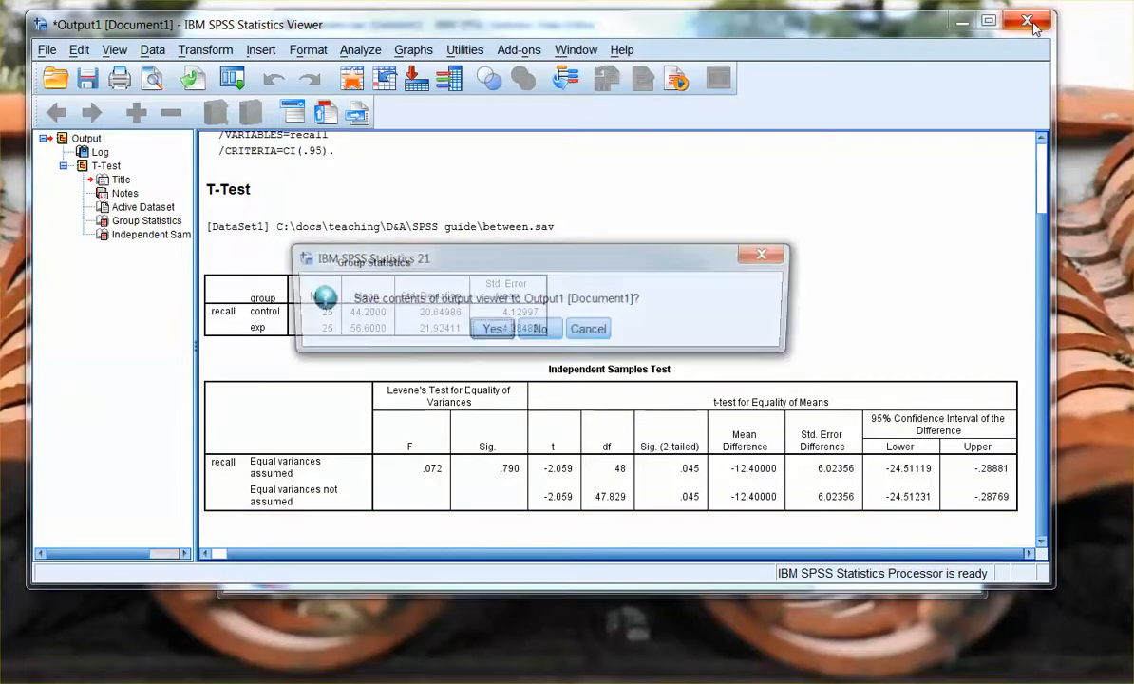
pyautogui.click(539, 330)
# - Open the data file within.sav from the SPSS guide folder
pyautogui.click(295, 49)
pyautogui.moveTo(379, 96)
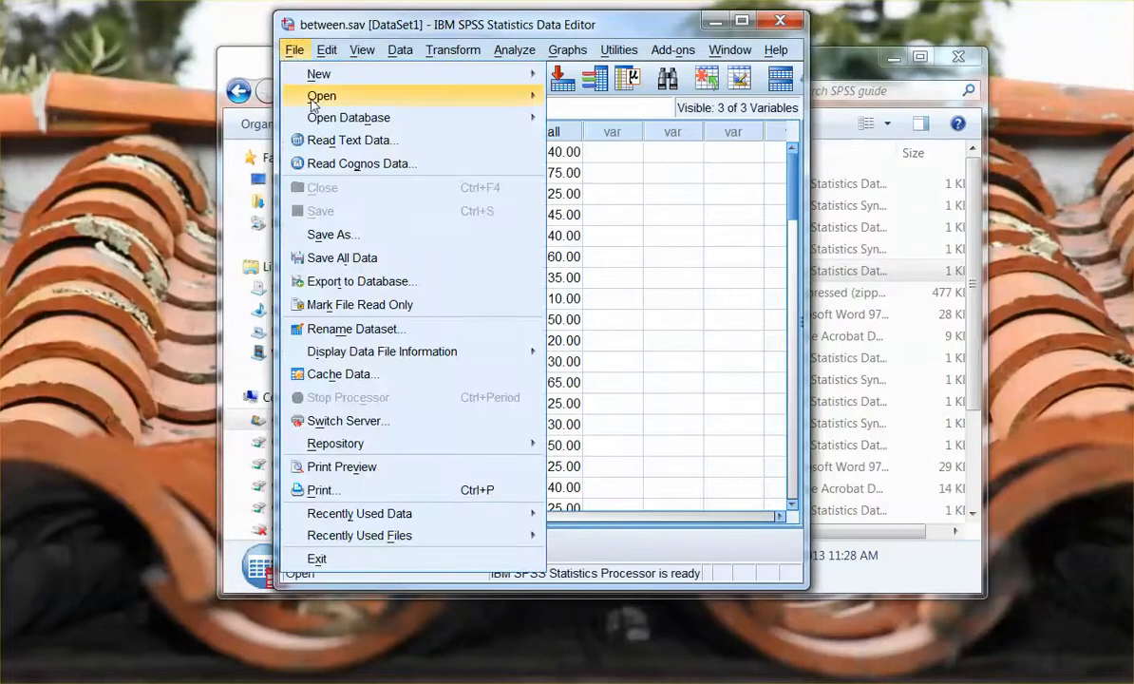
pyautogui.click(583, 101)
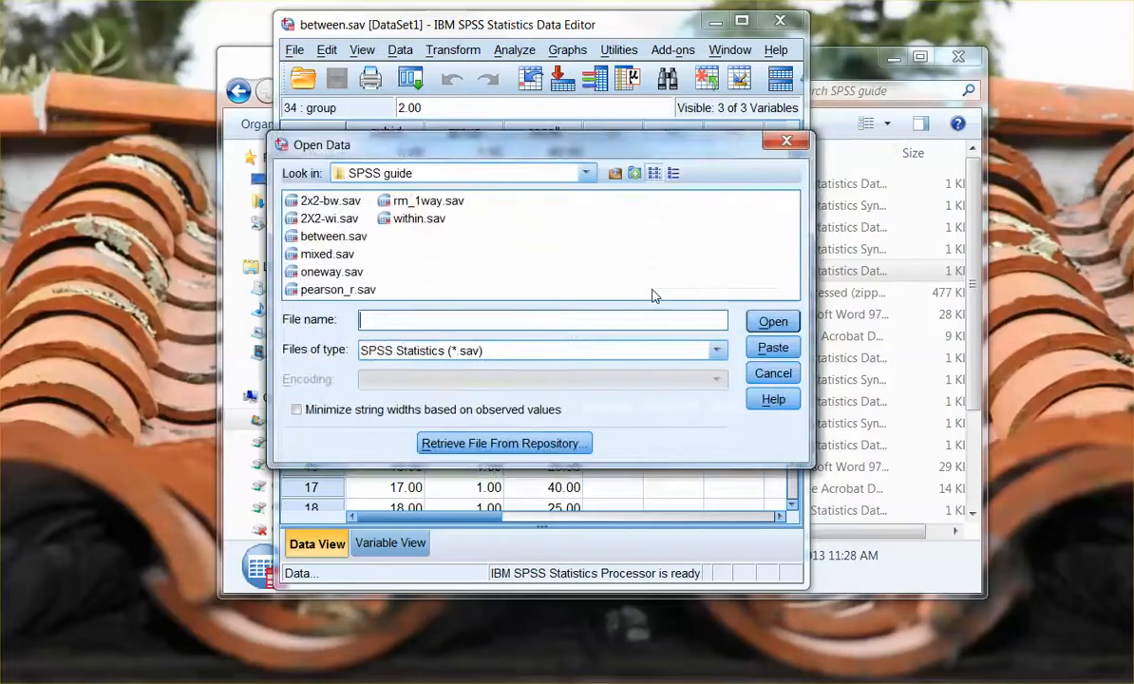
pyautogui.click(399, 220)
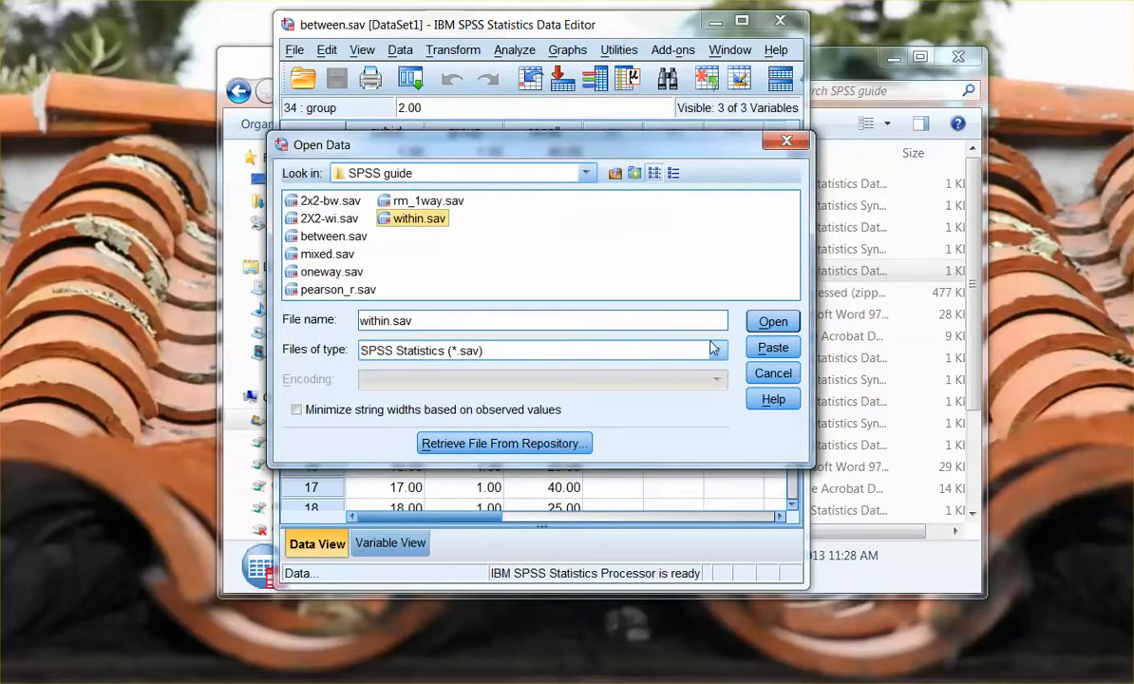
pyautogui.click(771, 321)
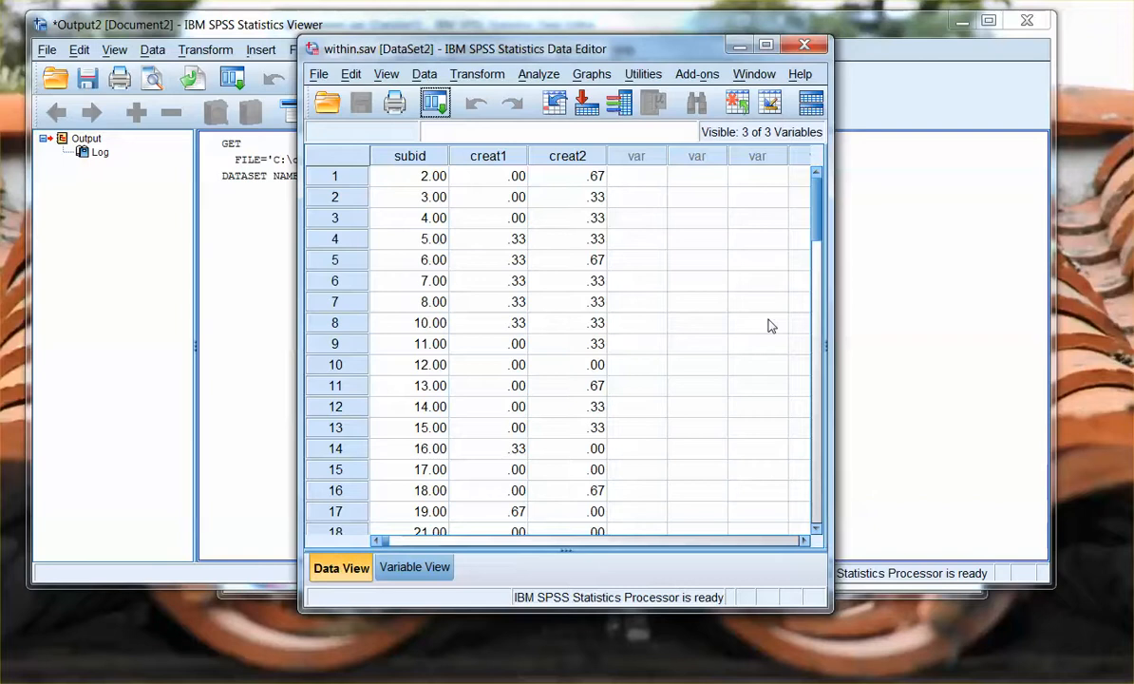
# - Examine the subid, creat1 and creat2 columns of within.sav from the first to the last case
pyautogui.click(397, 184)
pyautogui.scroll(-16, 397, 183)
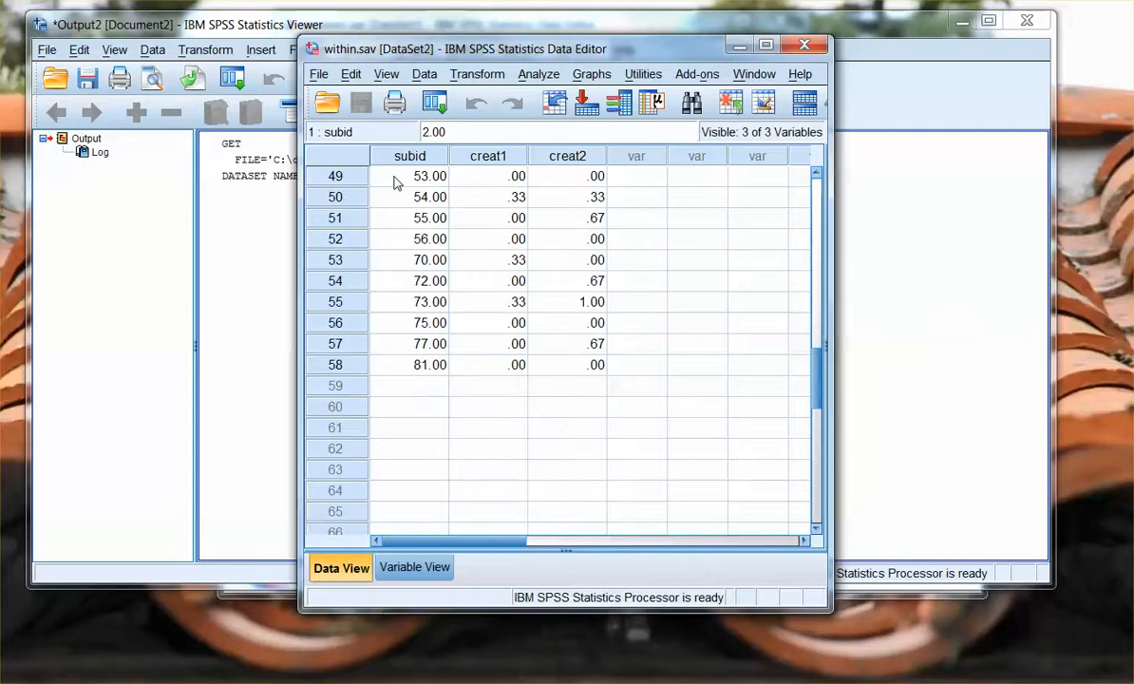
pyautogui.click(389, 365)
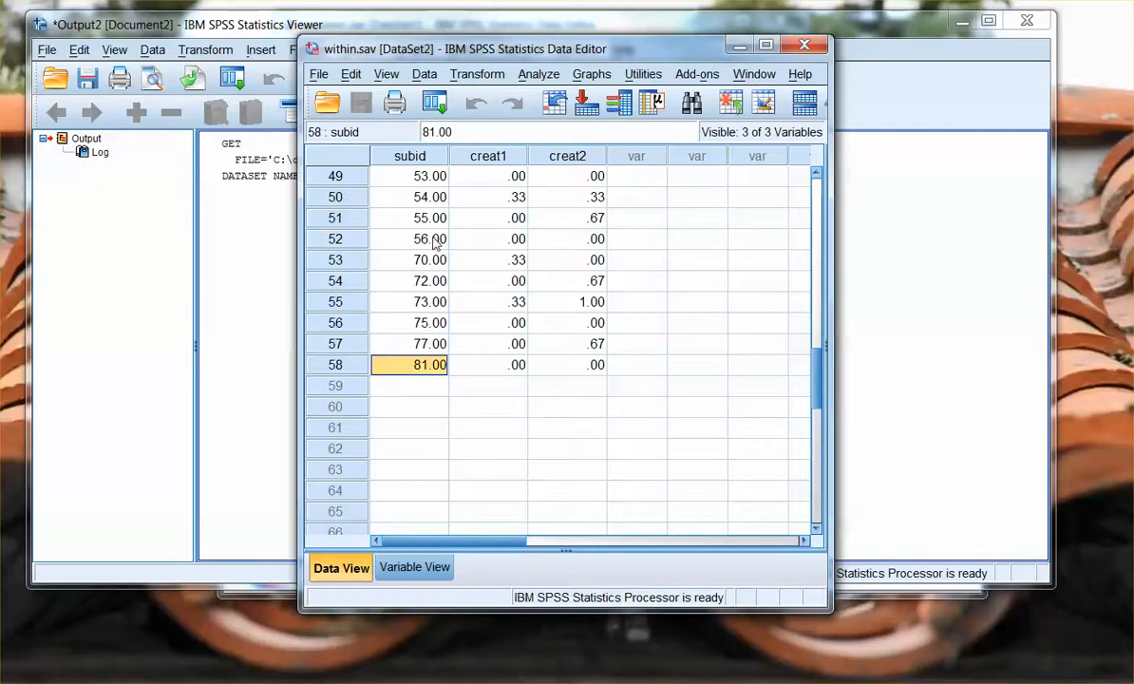
pyautogui.scroll(16, 434, 243)
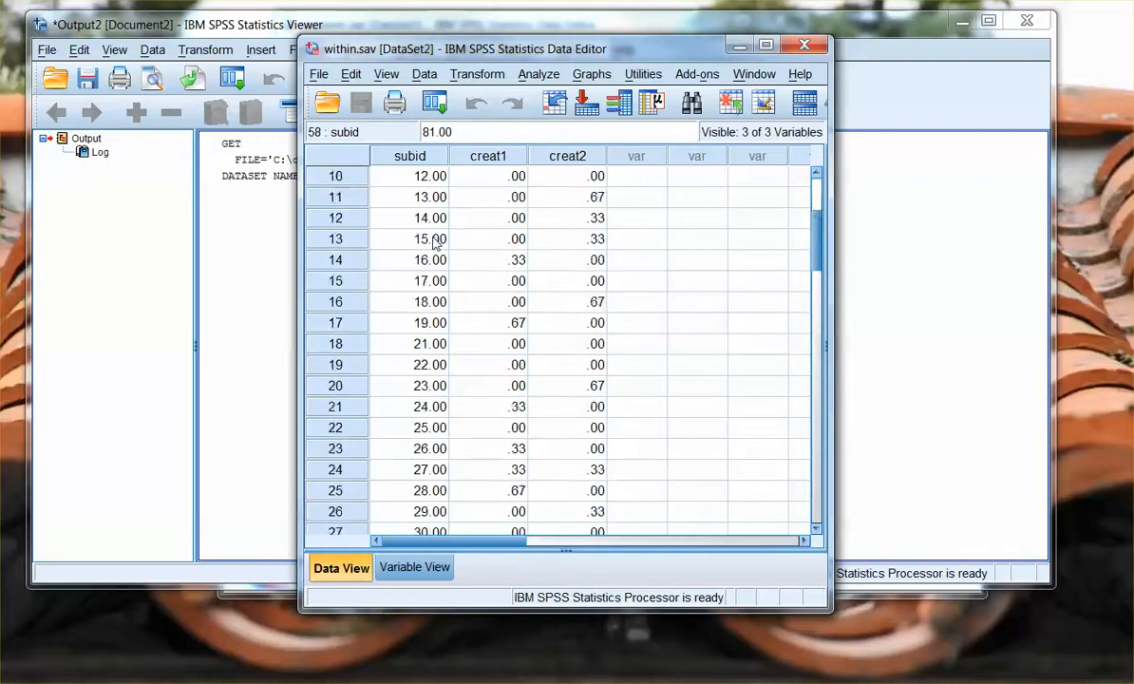
pyautogui.click(482, 160)
pyautogui.click(567, 157)
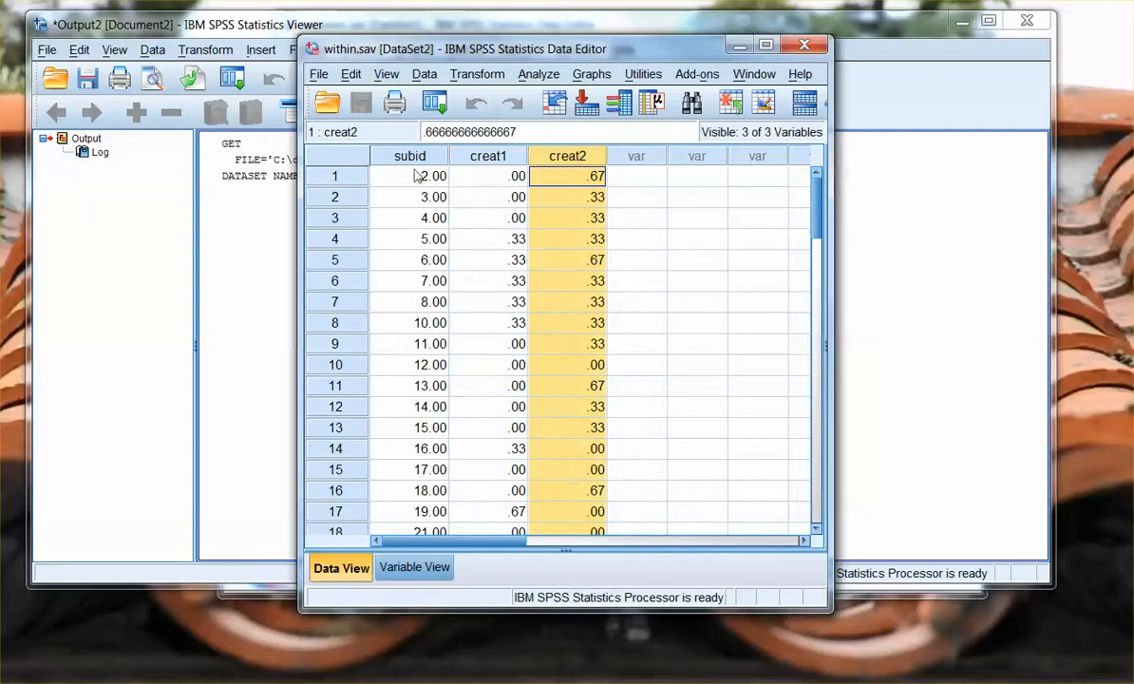
pyautogui.click(475, 177)
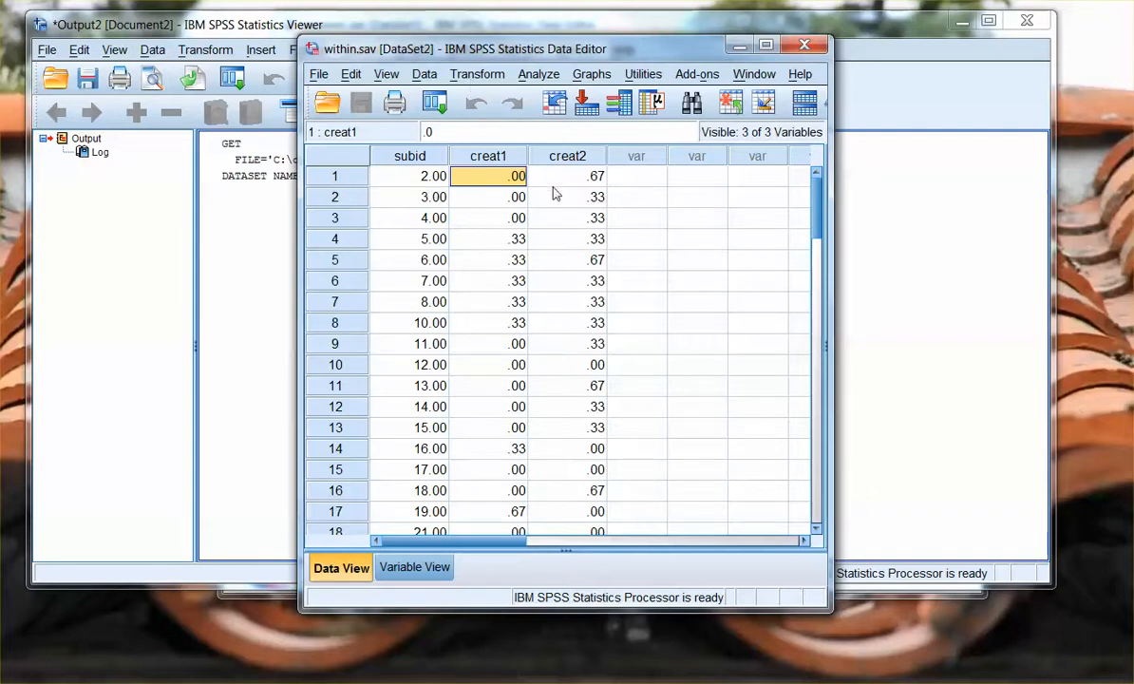
pyautogui.scroll(-6, 703, 460)
pyautogui.scroll(-10, 703, 459)
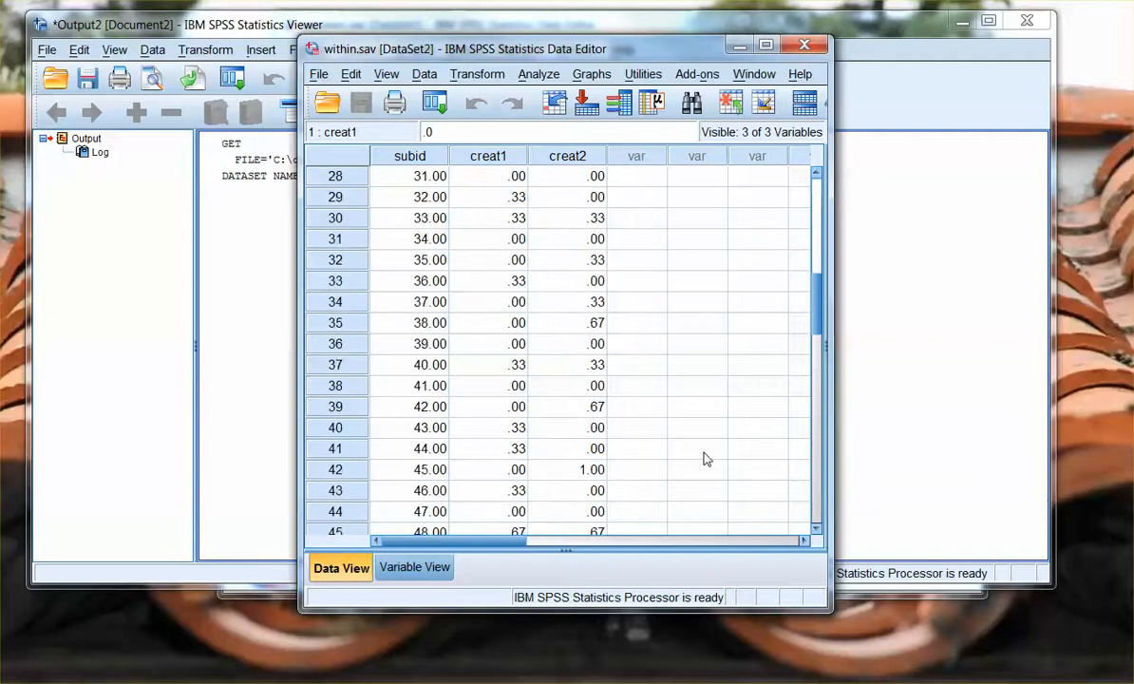
pyautogui.scroll(8, 703, 459)
pyautogui.scroll(8, 704, 460)
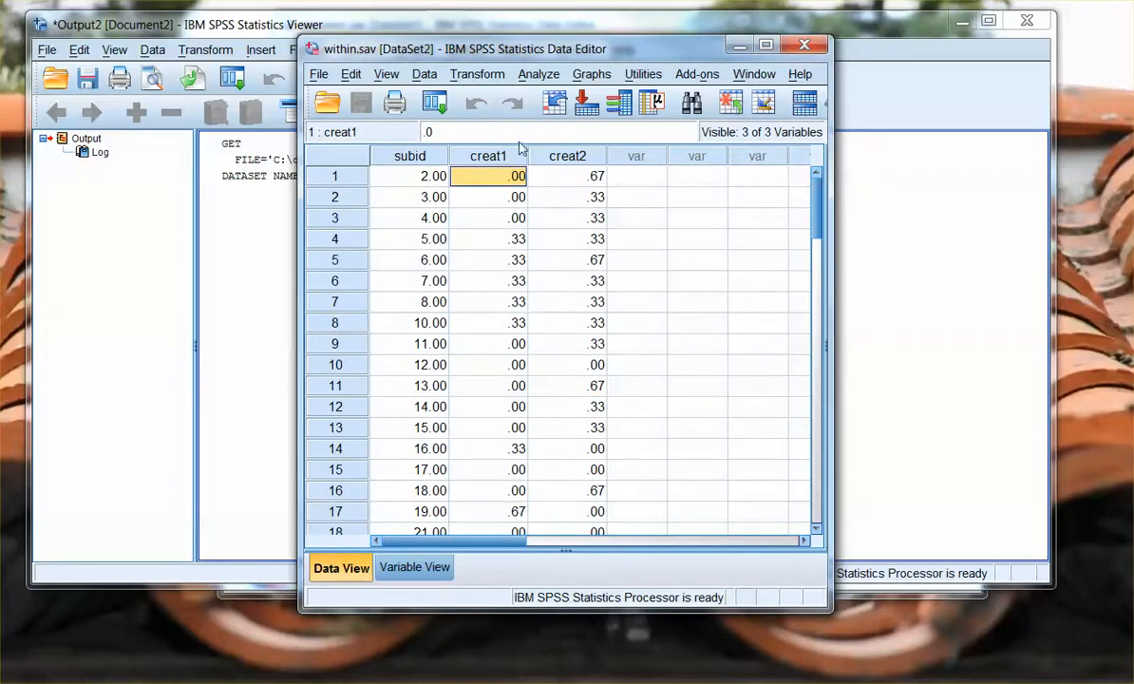
# - Start a paired-samples t test and add creat1 and creat2 together as the first variable pair
pyautogui.click(533, 76)
pyautogui.moveTo(617, 141)
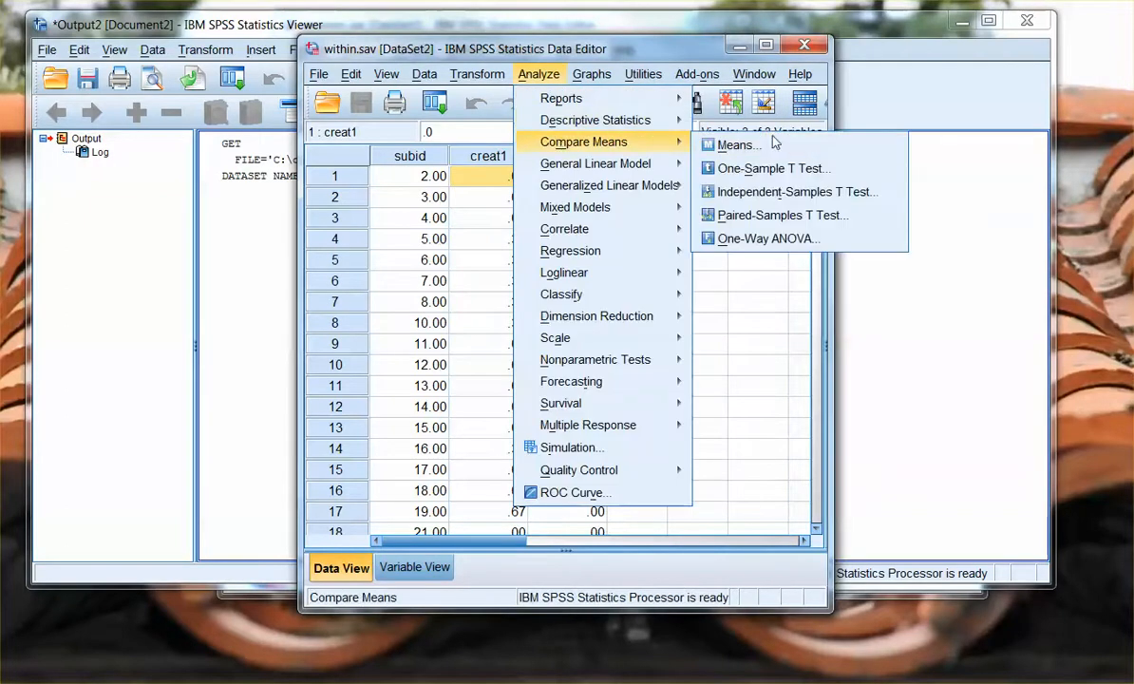
pyautogui.click(776, 216)
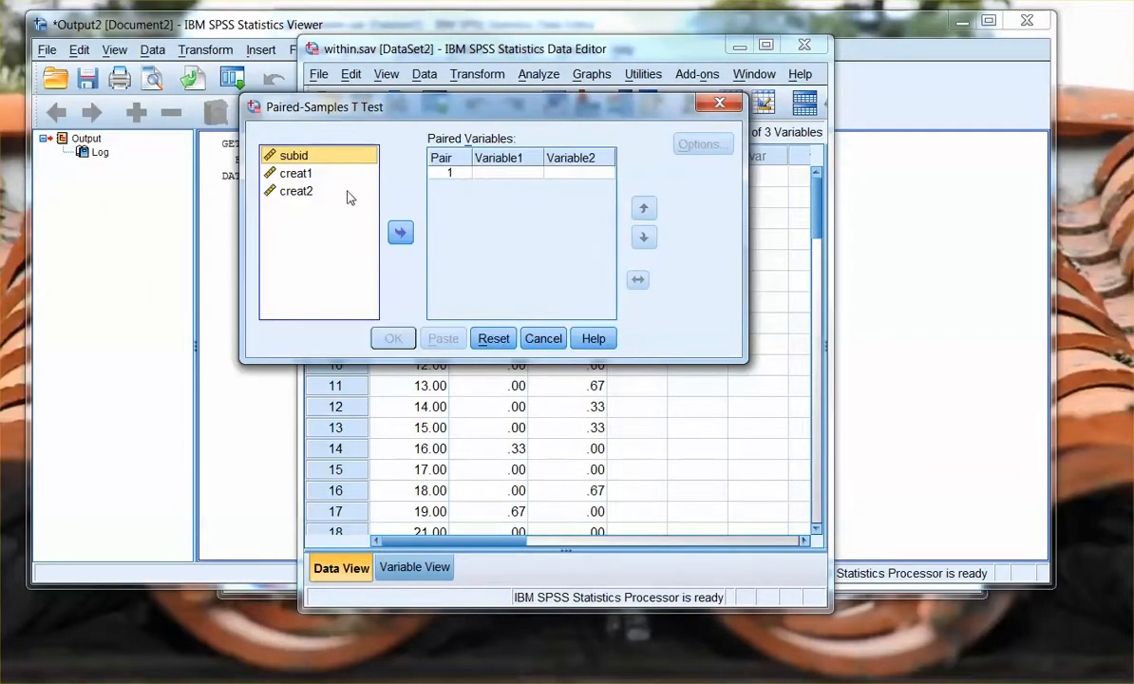
pyautogui.click(302, 176)
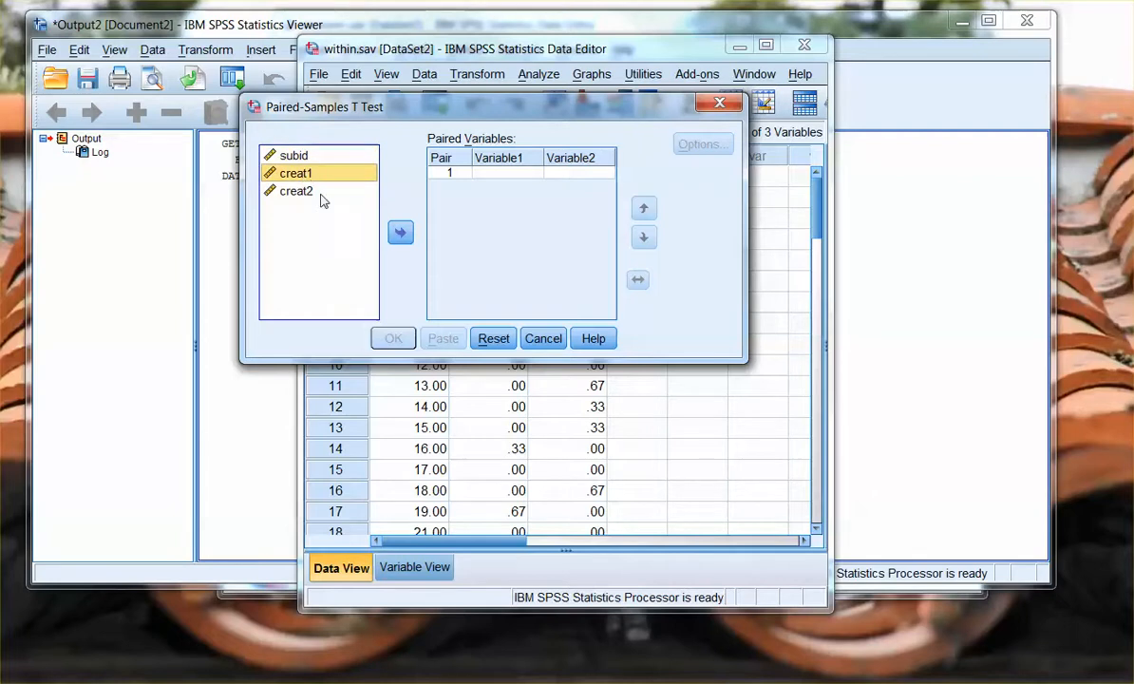
pyautogui.click(287, 191)
pyautogui.click(290, 176)
pyautogui.keyDown('ctrl'); pyautogui.click(296, 194); pyautogui.keyUp('ctrl')
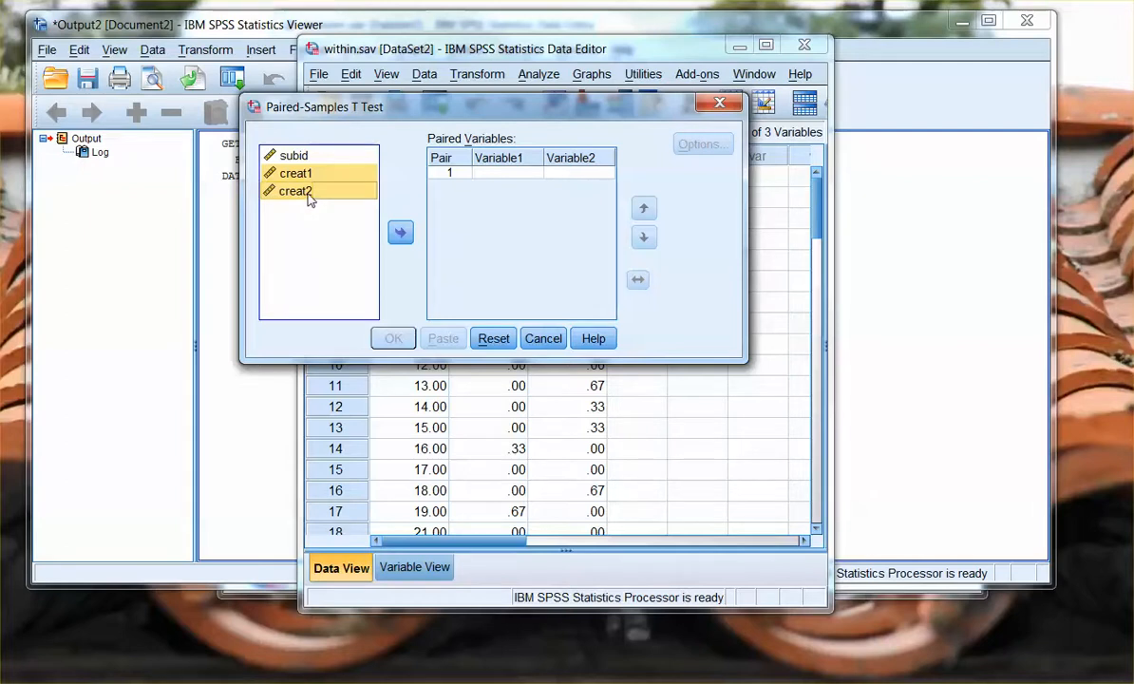
pyautogui.click(399, 235)
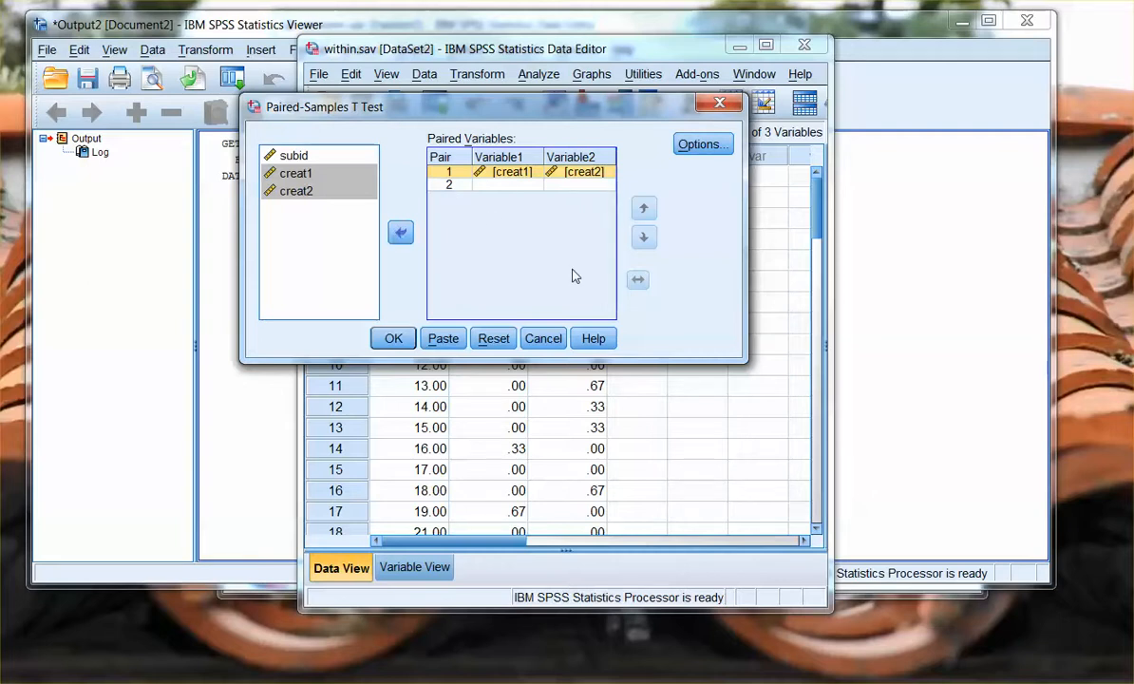
# - Check the test's confidence interval and missing-value options without changing them, and run the paired-samples t test
pyautogui.click(693, 144)
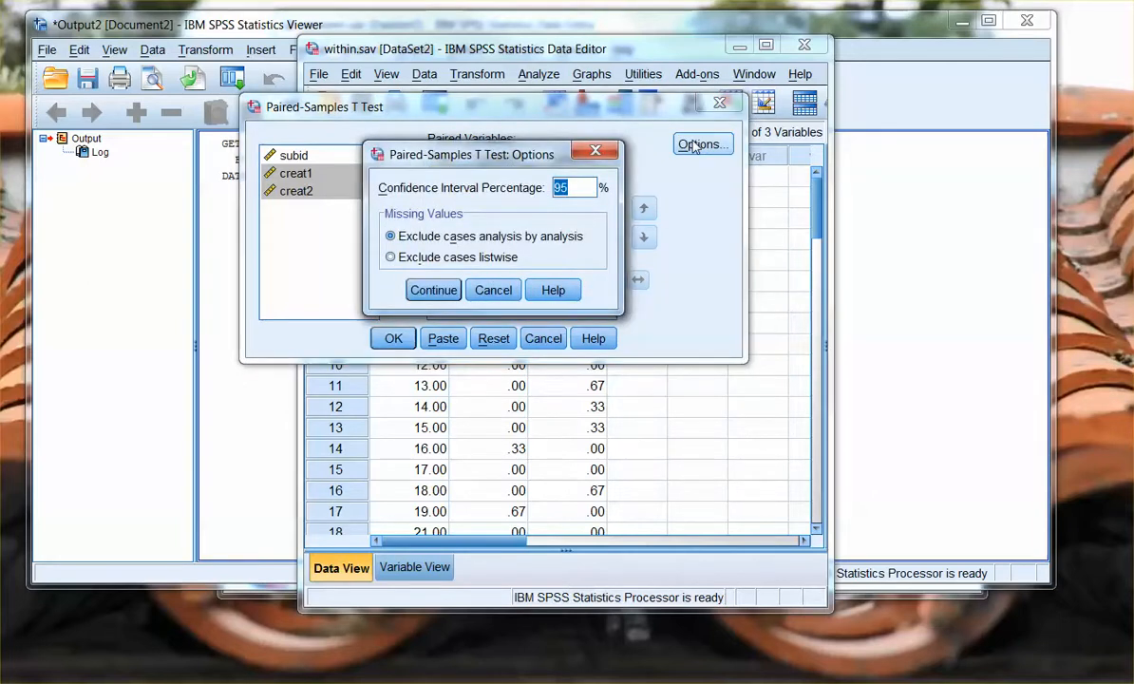
pyautogui.click(489, 289)
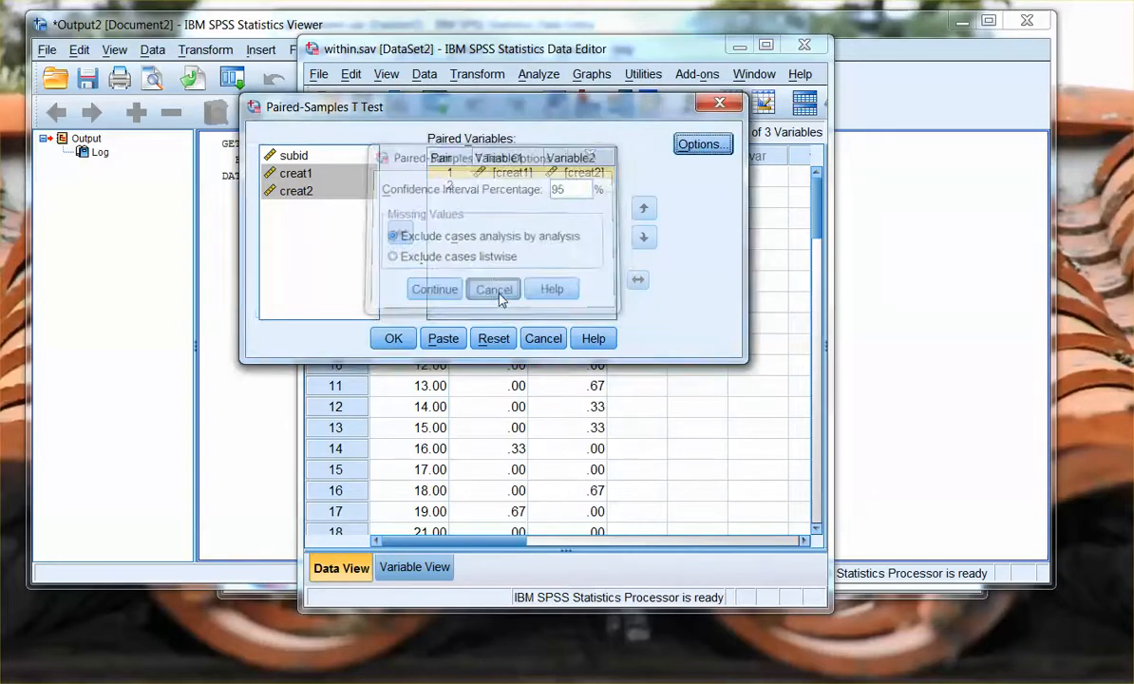
pyautogui.click(395, 339)
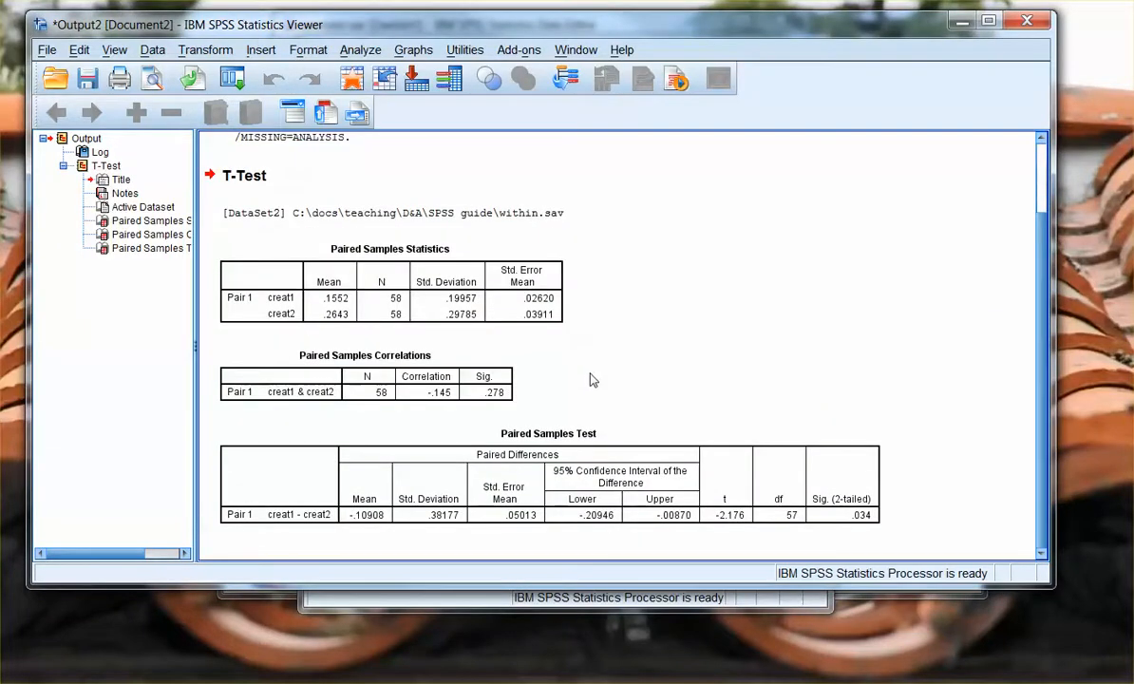